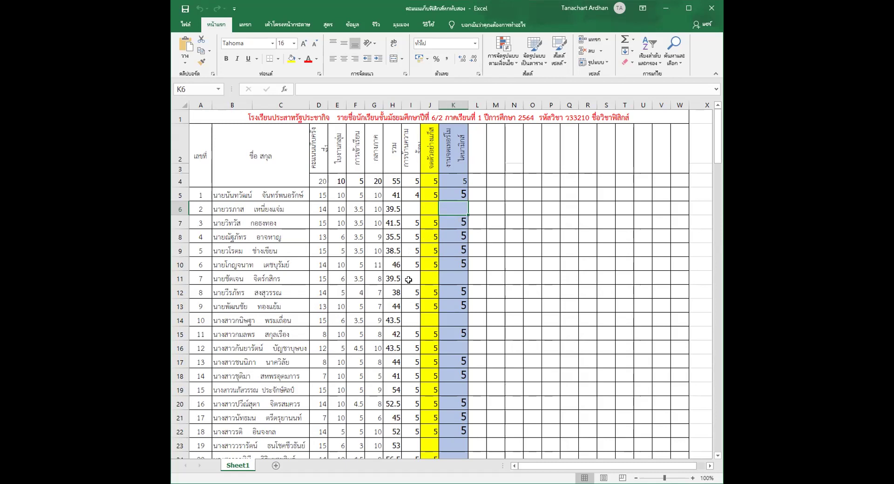
# Step: Enter a score of 5 in cell K19, the blank thermodynamics score for student number 15
pyautogui.scroll(-1, 408, 280)
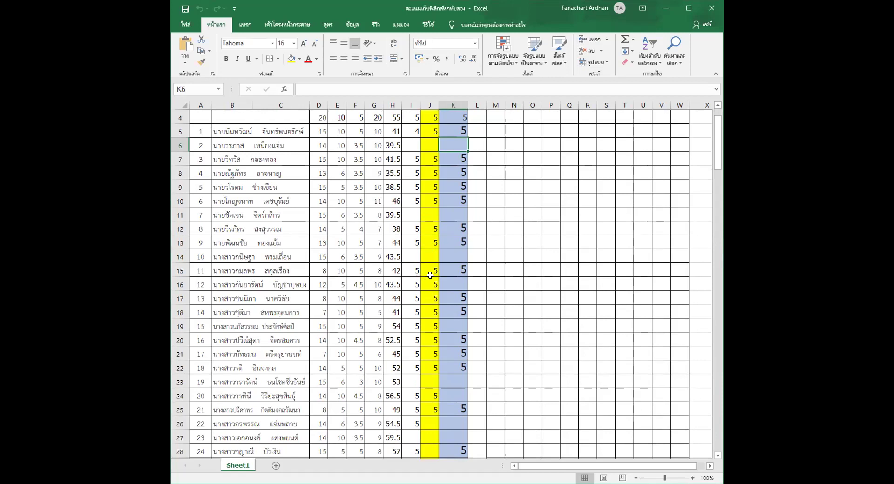
pyautogui.scroll(-1, 429, 280)
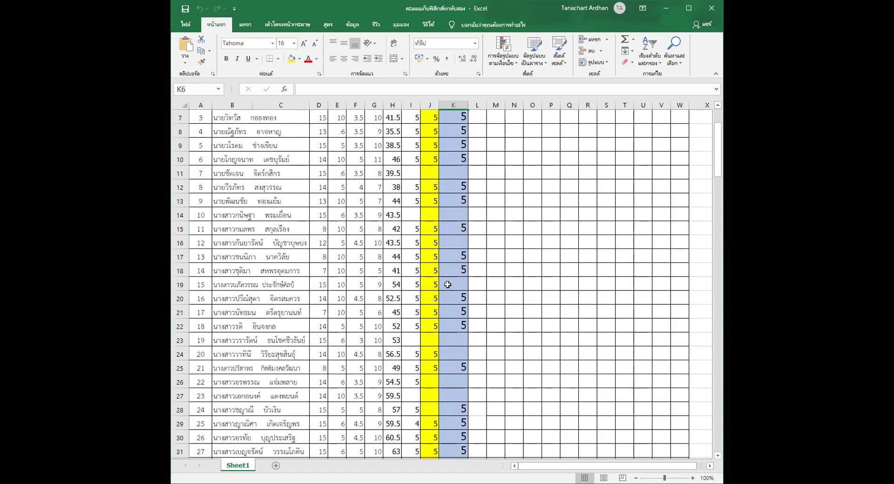
pyautogui.scroll(2, 447, 284)
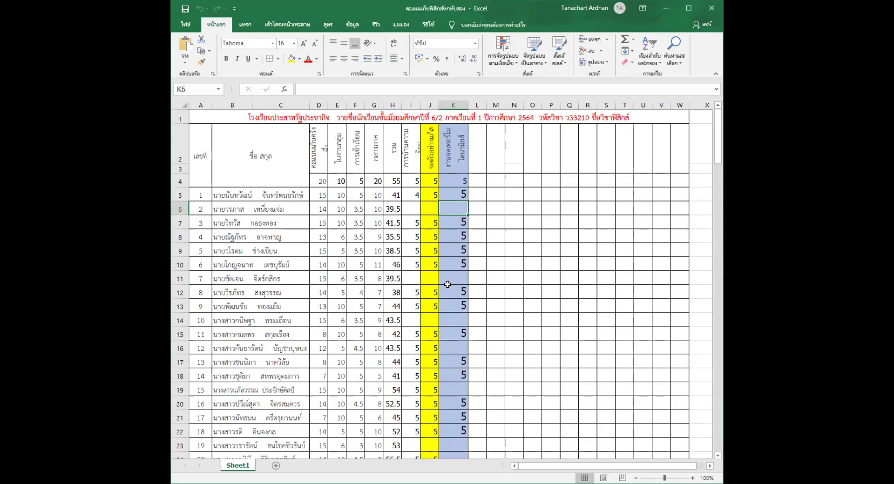
pyautogui.scroll(-1, 448, 284)
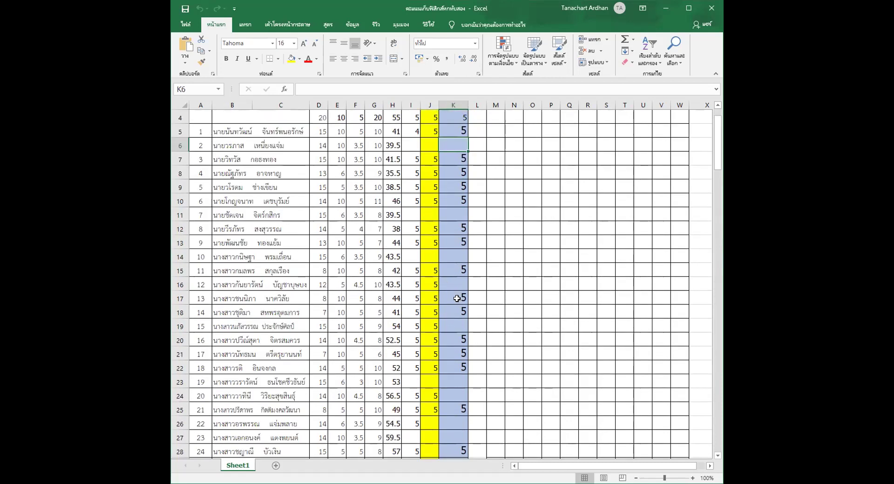
pyautogui.click(460, 326)
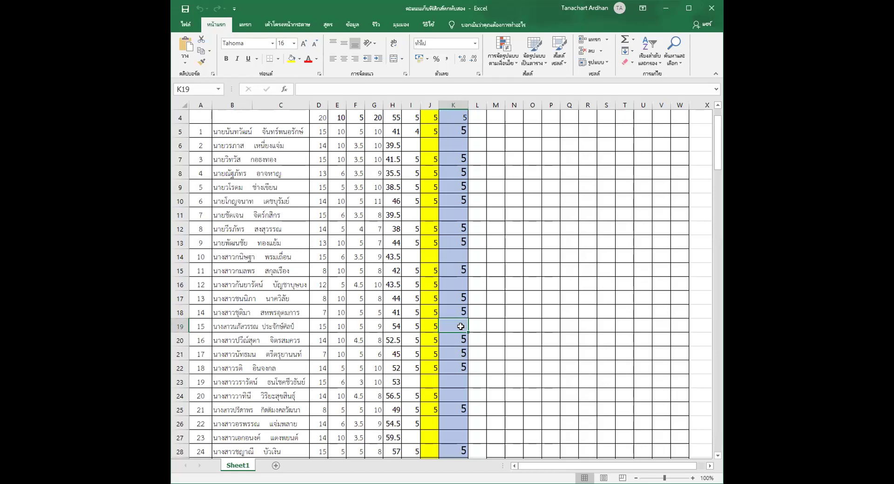
pyautogui.click(449, 383)
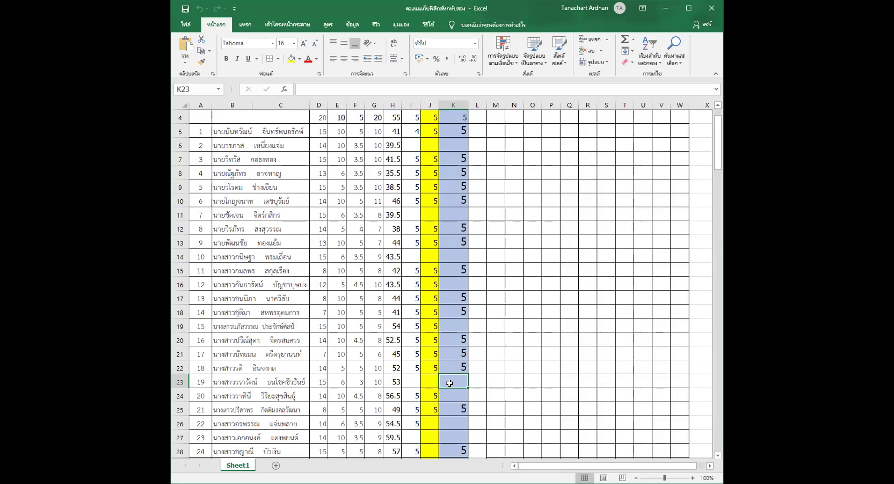
pyautogui.click(456, 326)
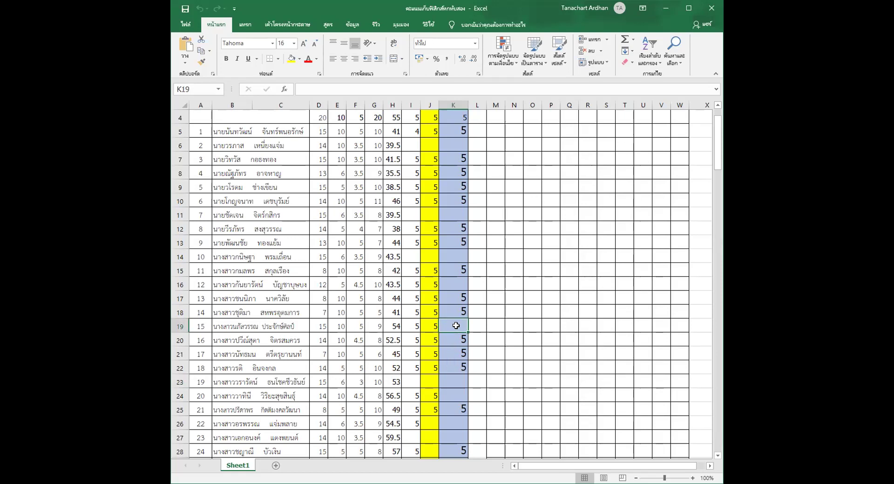
pyautogui.write('5')
pyautogui.press('Return')
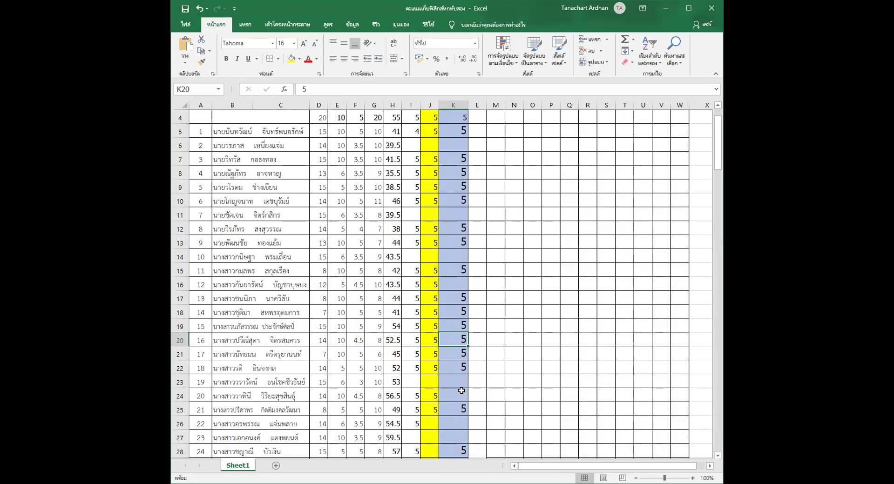
# Step: Enter a score of 5 in both J26 and K26 for student number 22
pyautogui.click(448, 397)
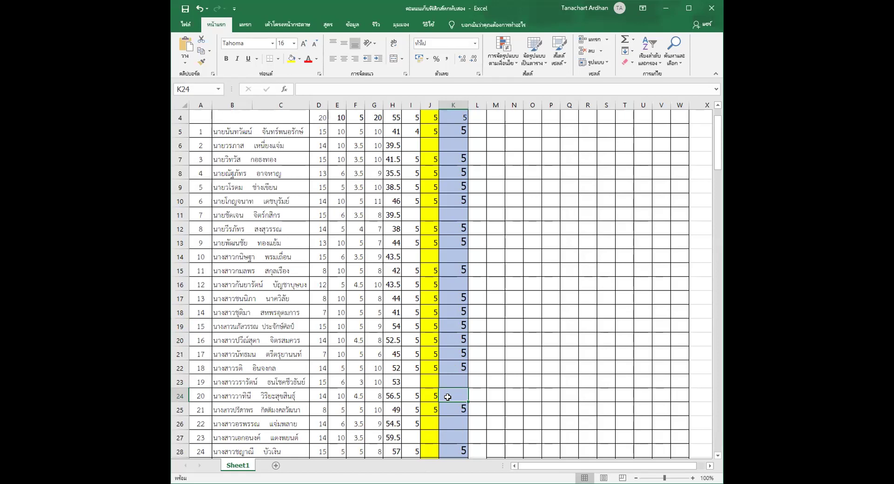
pyautogui.click(450, 420)
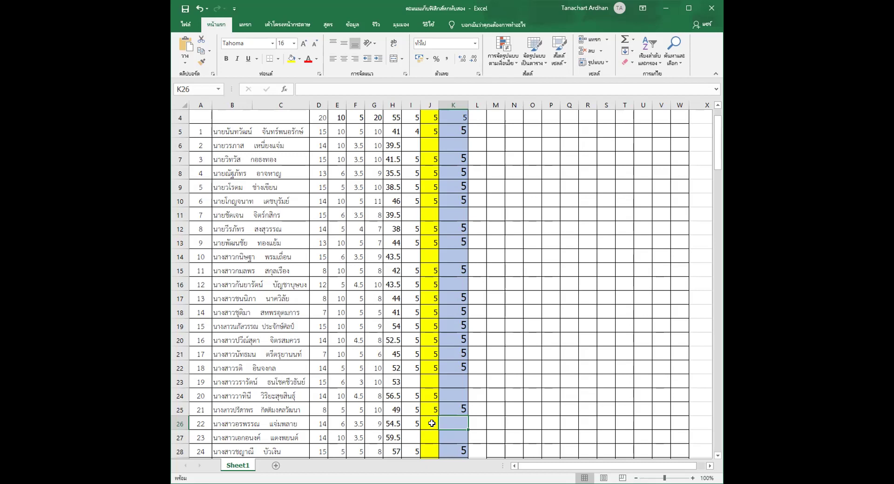
pyautogui.click(431, 423)
pyautogui.click(440, 422)
pyautogui.click(434, 424)
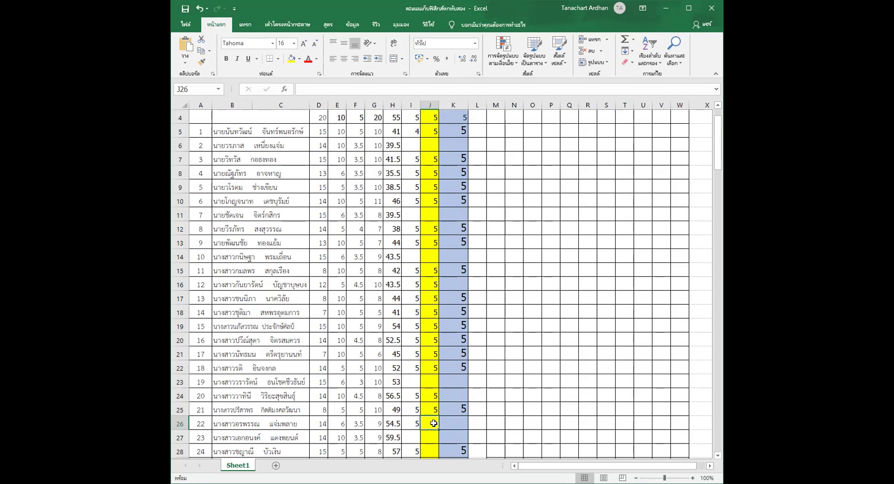
pyautogui.press('Right')
pyautogui.write('5')
pyautogui.press('Return')
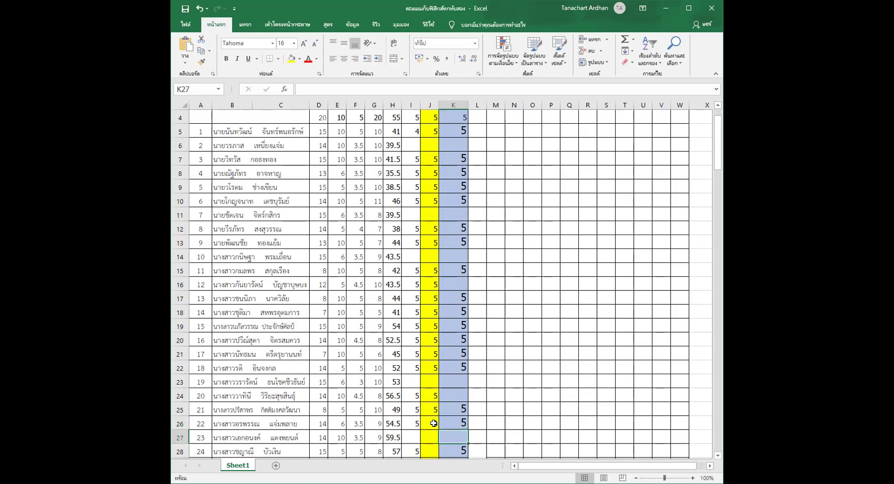
# Step: Review the yellow score column J down to the last student and check the blank entry in J28
pyautogui.press('Down')
pyautogui.press('Down')
pyautogui.press('Up')
pyautogui.press('Left')
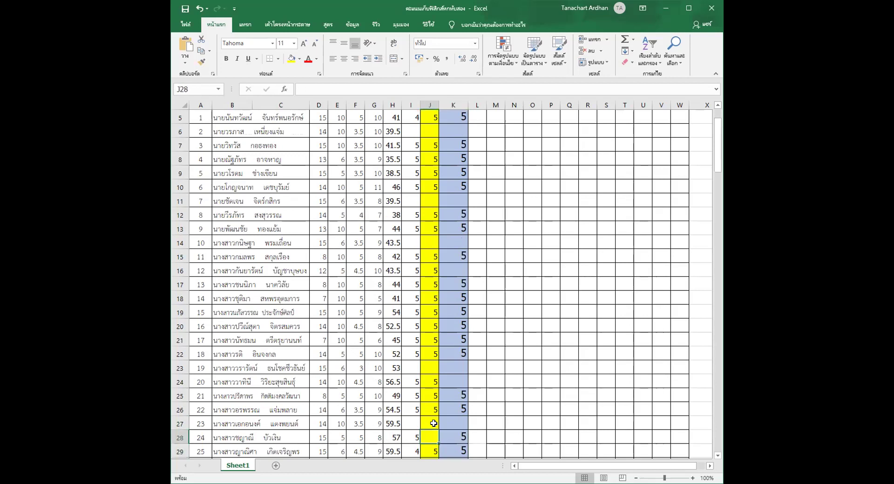
pyautogui.press('Down')
pyautogui.press('Down')
pyautogui.press('Down')
pyautogui.press('Down')
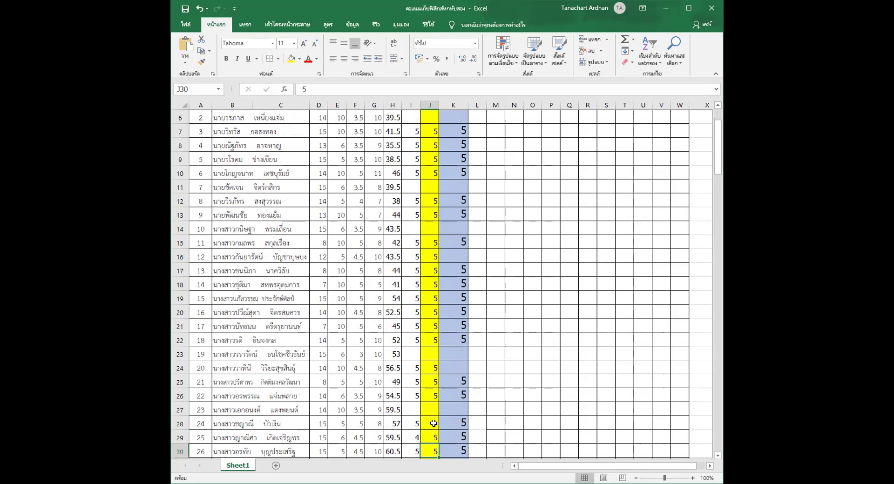
pyautogui.press('Down')
pyautogui.press('Down')
pyautogui.press('Down')
pyautogui.press('Down')
pyautogui.press('Down')
pyautogui.press('Down')
pyautogui.press('Down')
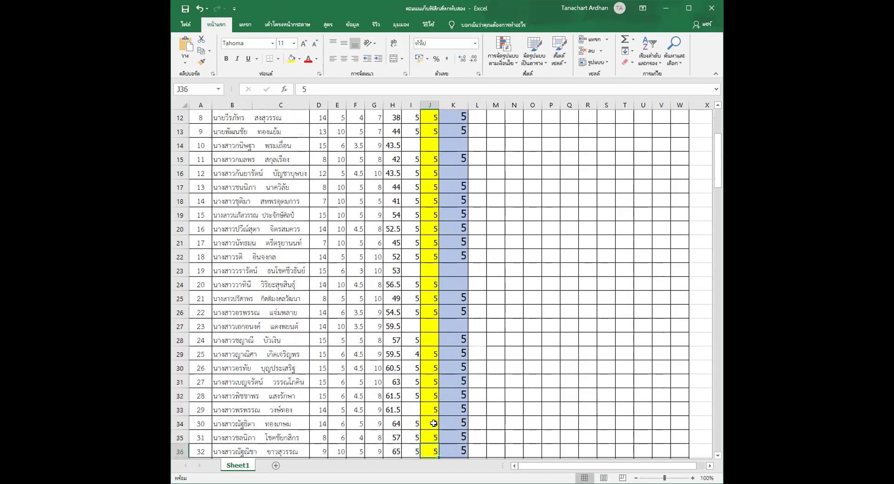
pyautogui.press('Up')
pyautogui.press('Up')
pyautogui.press('Up')
pyautogui.press('Up')
pyautogui.press('Up')
pyautogui.press('Up')
pyautogui.press('Up')
pyautogui.press('Up')
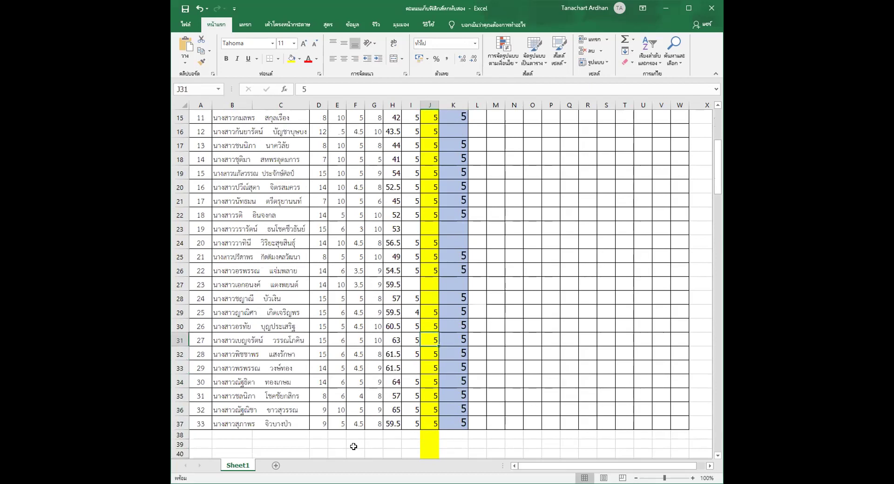
pyautogui.click(427, 296)
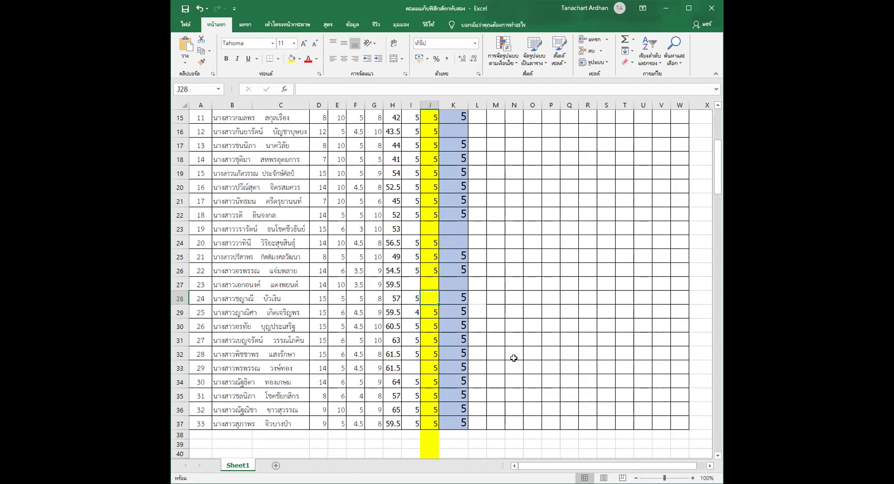
pyautogui.scroll(5, 524, 347)
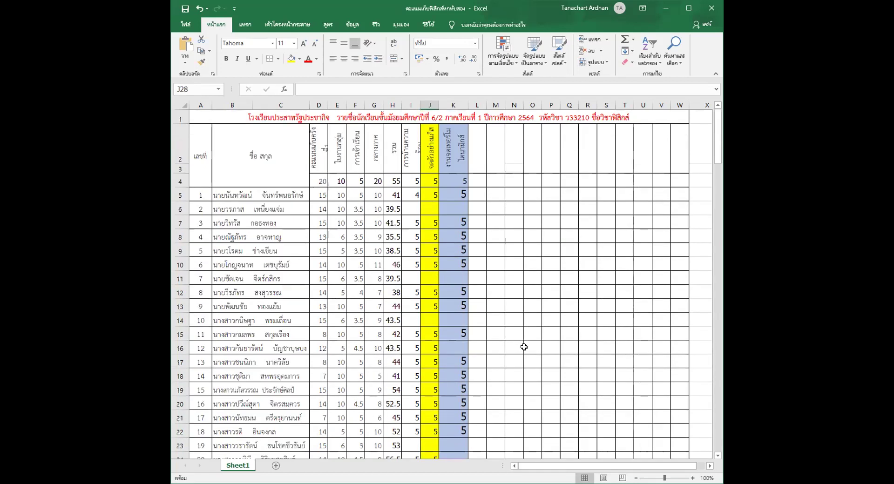
pyautogui.click(475, 152)
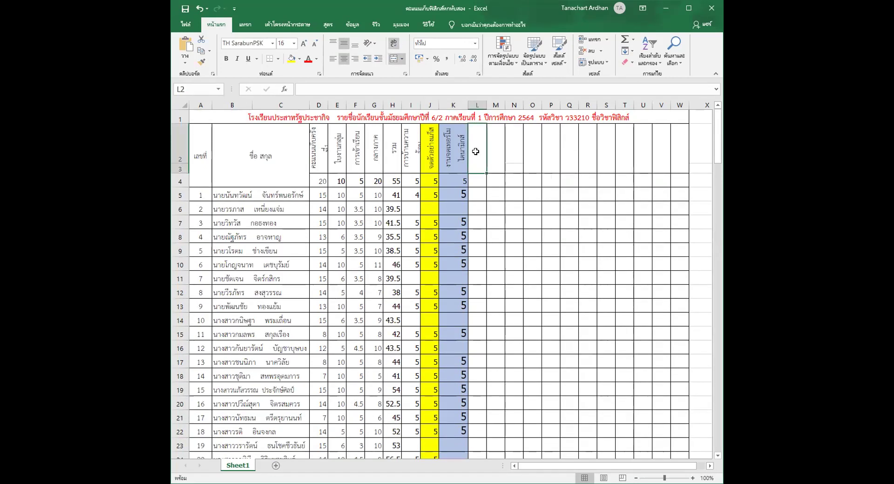
pyautogui.doubleClick(475, 152)
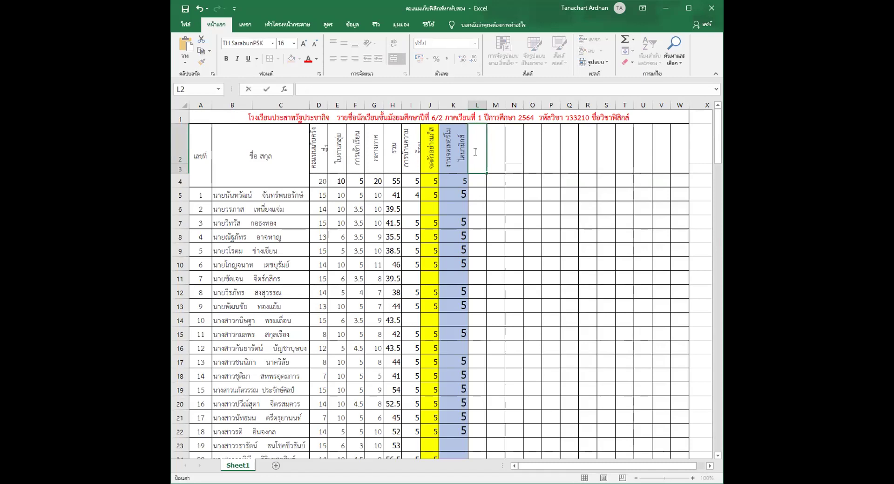
pyautogui.write('c')
# Step: Enter a score of 5 in cell K24, the blank thermodynamics score for student number 20
pyautogui.scroll(-2, 378, 363)
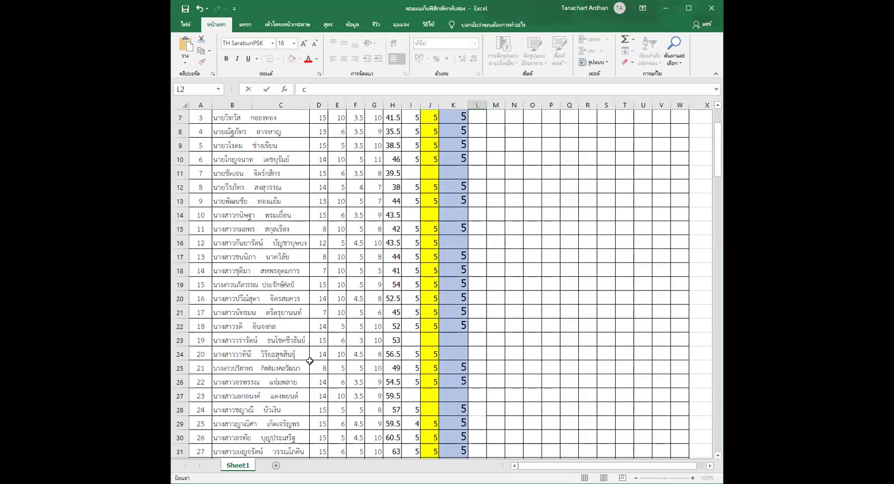
pyautogui.click(447, 354)
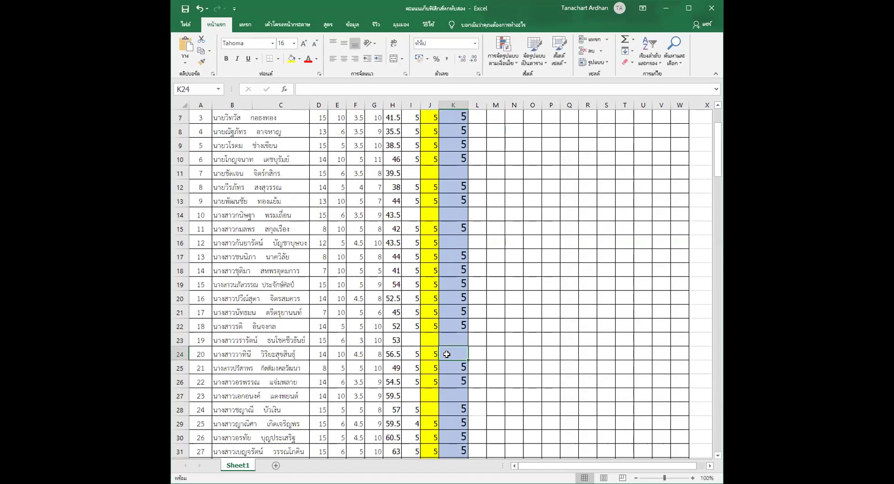
pyautogui.write('5')
pyautogui.press('Return')
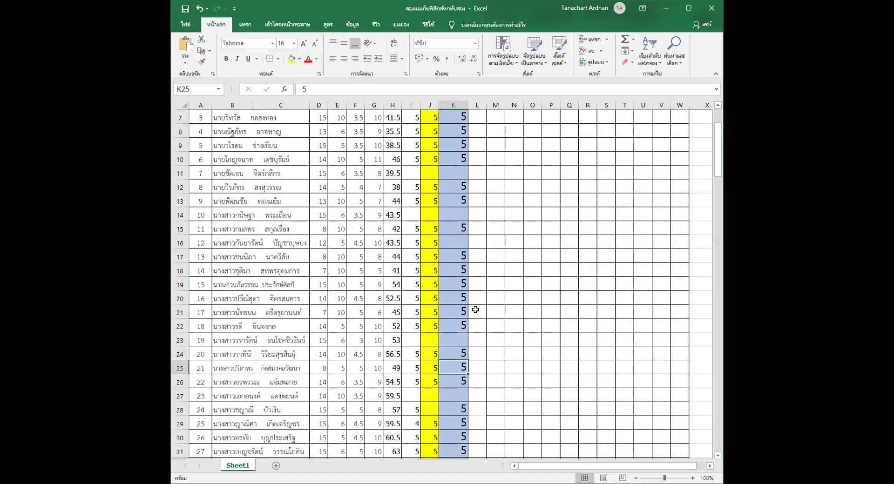
# Step: Replace the header in cell L2 with "แบบฝึกหัดท้ายบทที่7ชุดที่1"
pyautogui.scroll(2, 407, 279)
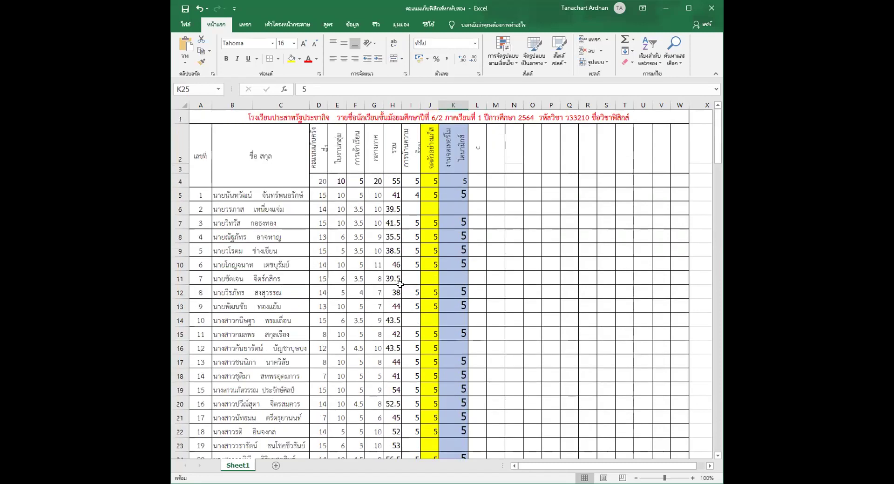
pyautogui.scroll(-6, 407, 279)
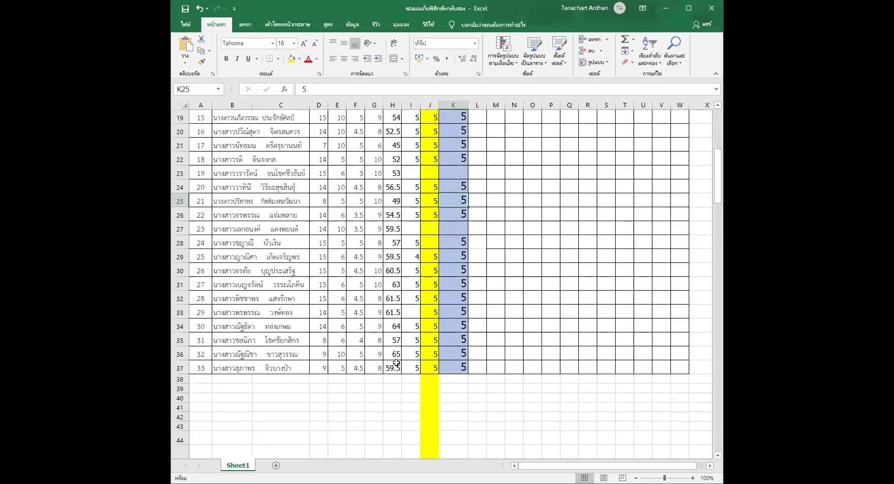
pyautogui.scroll(2, 434, 367)
pyautogui.scroll(4, 435, 367)
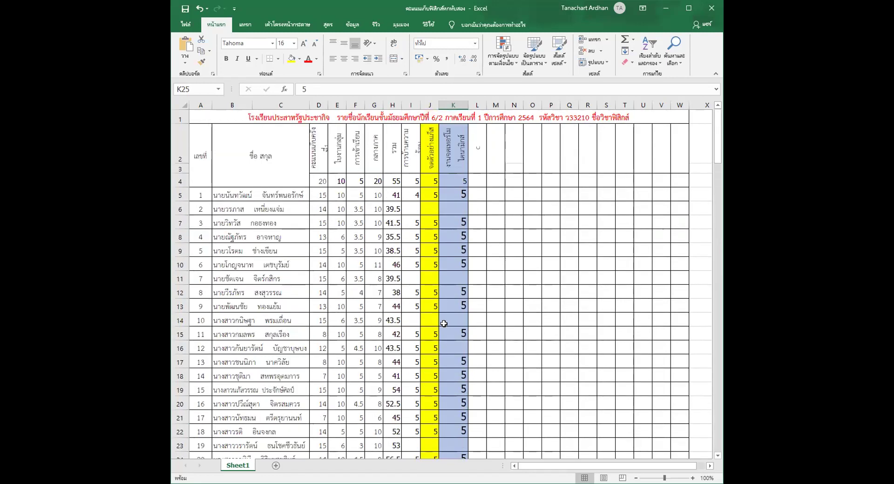
pyautogui.click(472, 150)
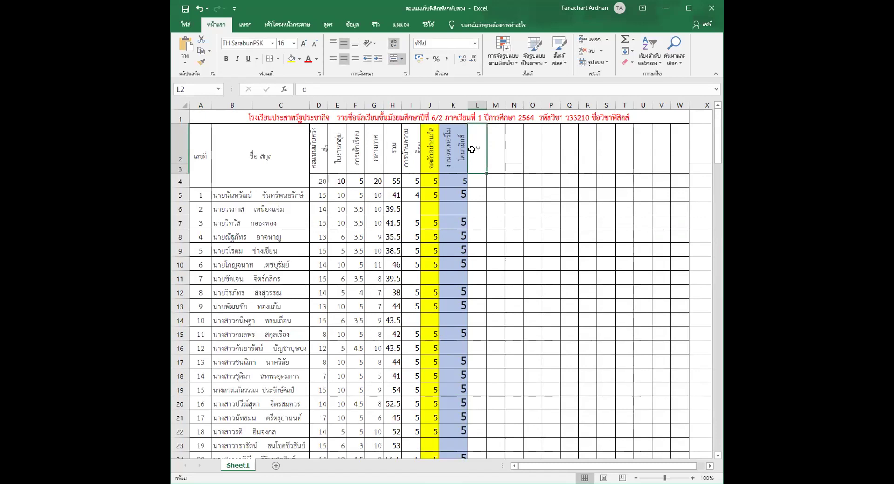
pyautogui.write('แบบฝึกหัดท้ายบทที่')
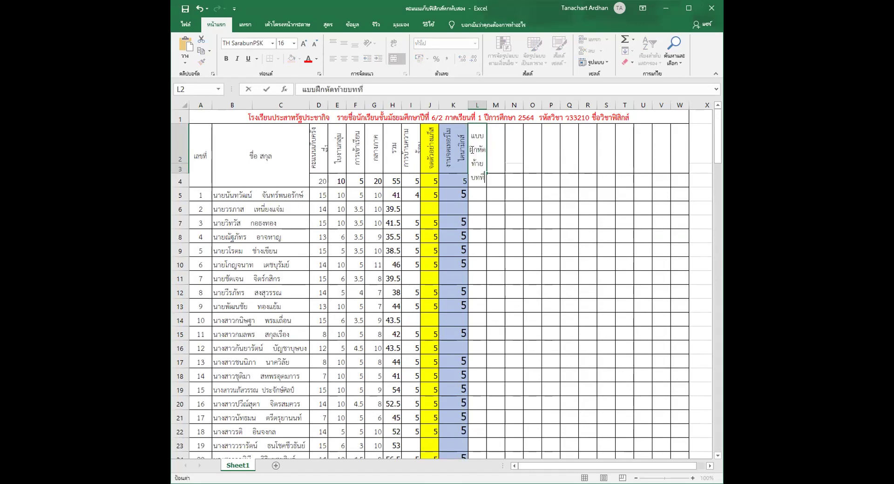
pyautogui.write('7ชุดที่')
pyautogui.press('Return')
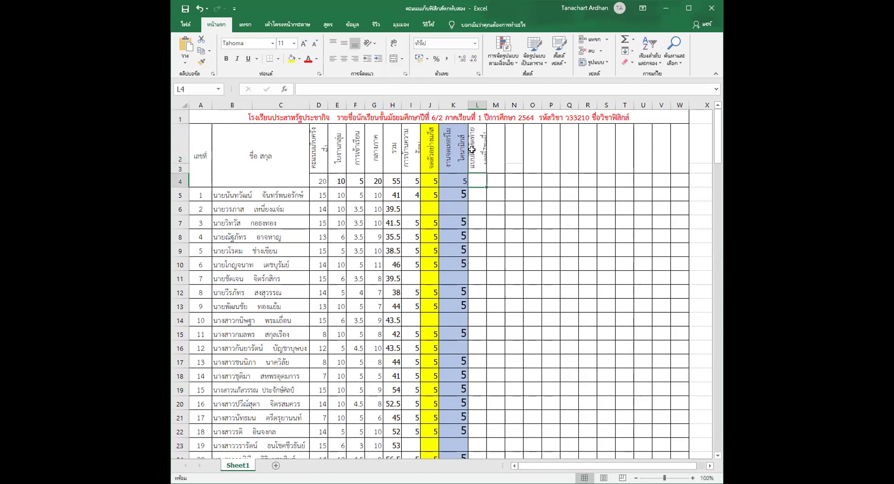
# Step: Set the font size of the new header in cell L2 to 14
pyautogui.click(471, 149)
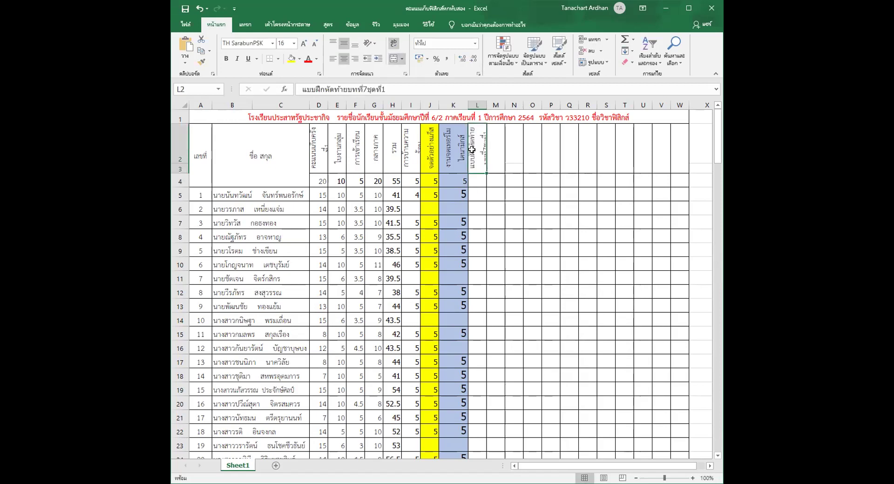
pyautogui.scroll(-14, 479, 179)
pyautogui.scroll(14, 479, 178)
pyautogui.click(294, 43)
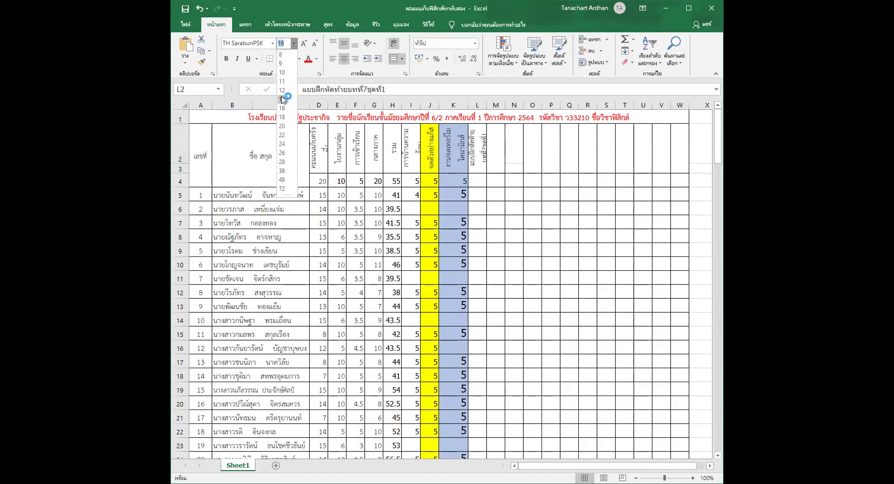
pyautogui.click(495, 205)
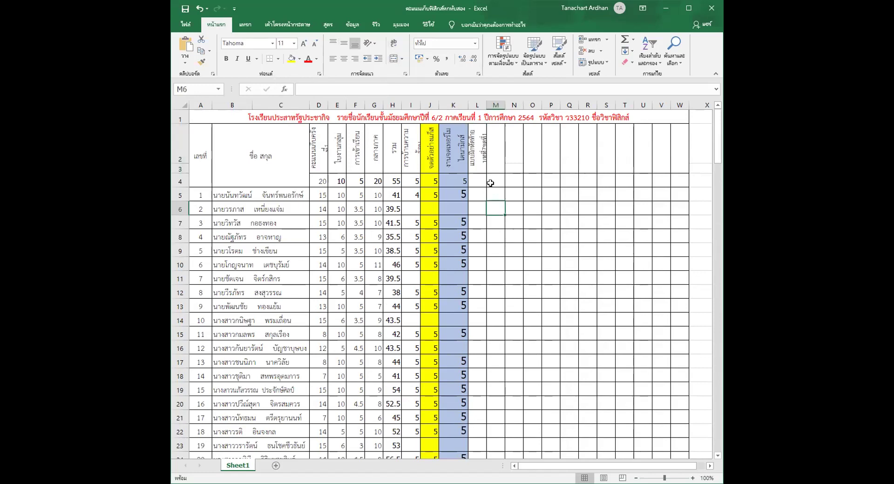
pyautogui.scroll(-7, 615, 273)
pyautogui.scroll(-6, 497, 289)
pyautogui.scroll(13, 494, 293)
pyautogui.scroll(-11, 494, 294)
pyautogui.scroll(7, 493, 293)
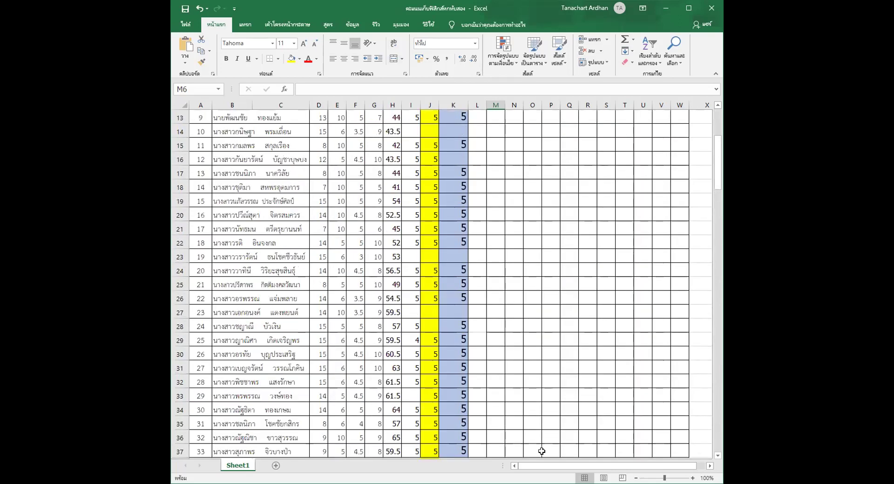